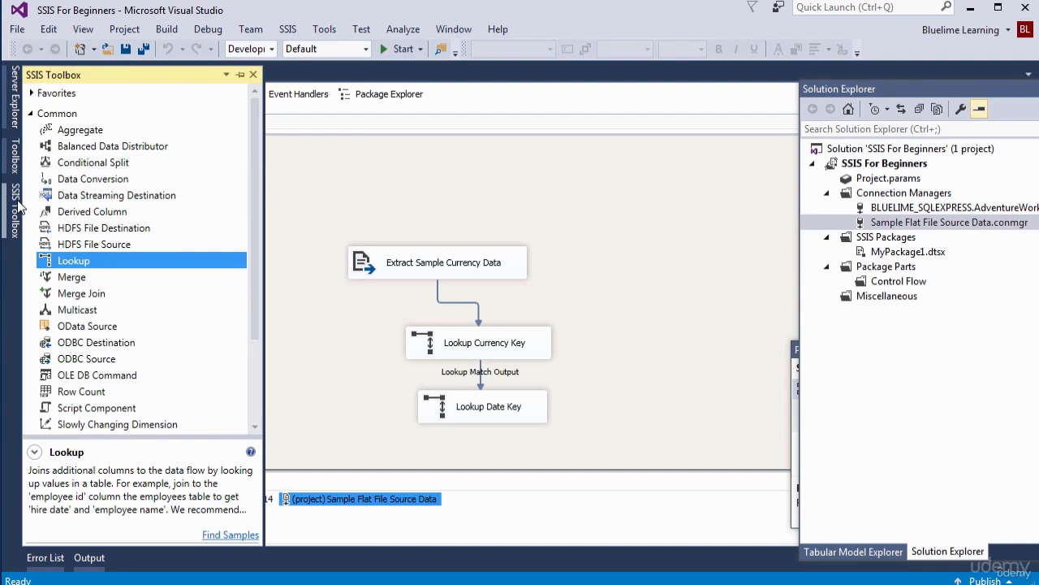
# - Add an OLE DB Destination to the data flow and place it directly below Lookup Date Key
pyautogui.click(30, 113)
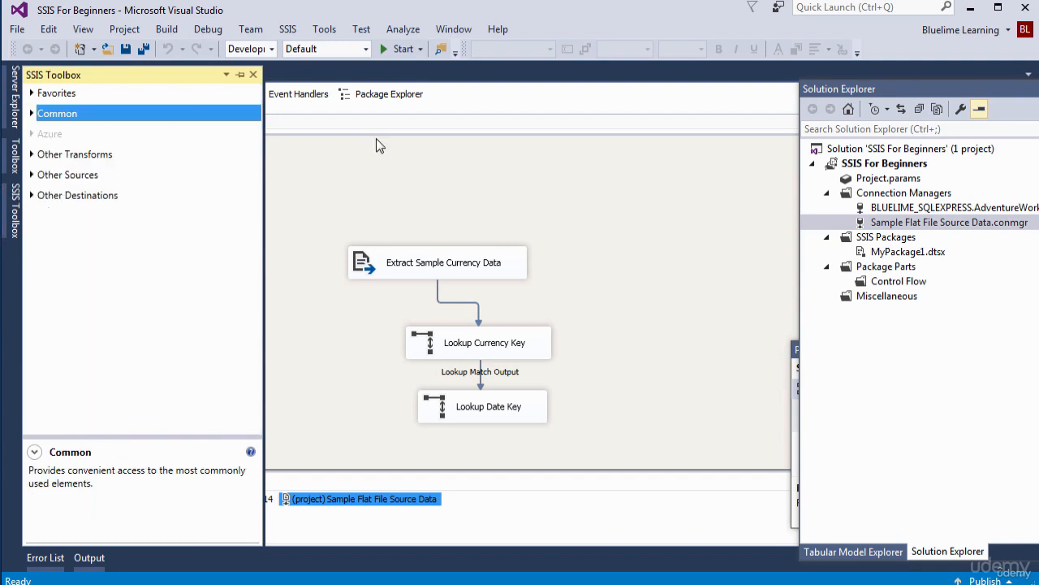
pyautogui.click(31, 195)
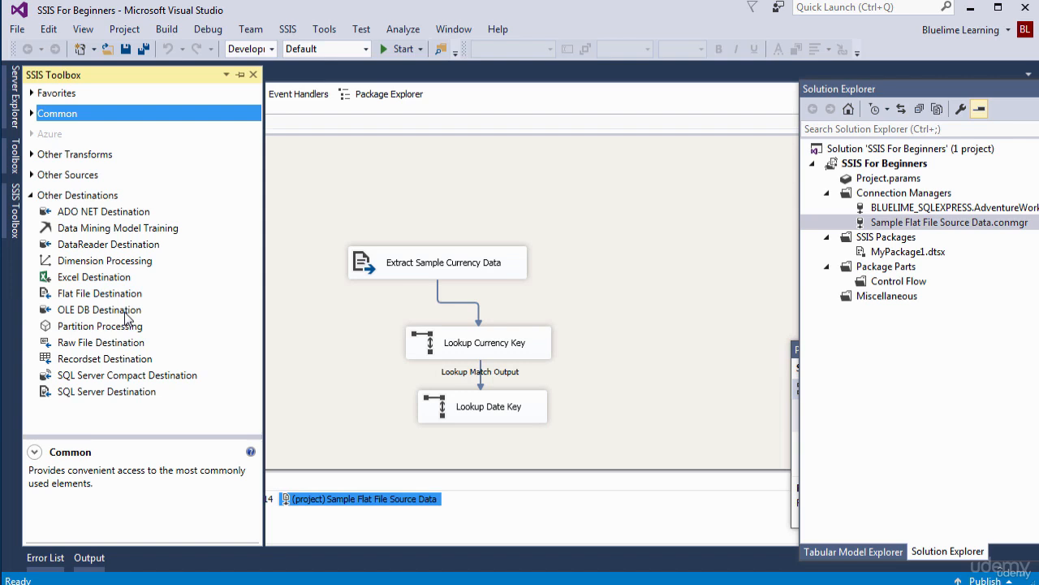
pyautogui.click(99, 310)
pyautogui.moveTo(124, 312); pyautogui.dragTo(367, 185)
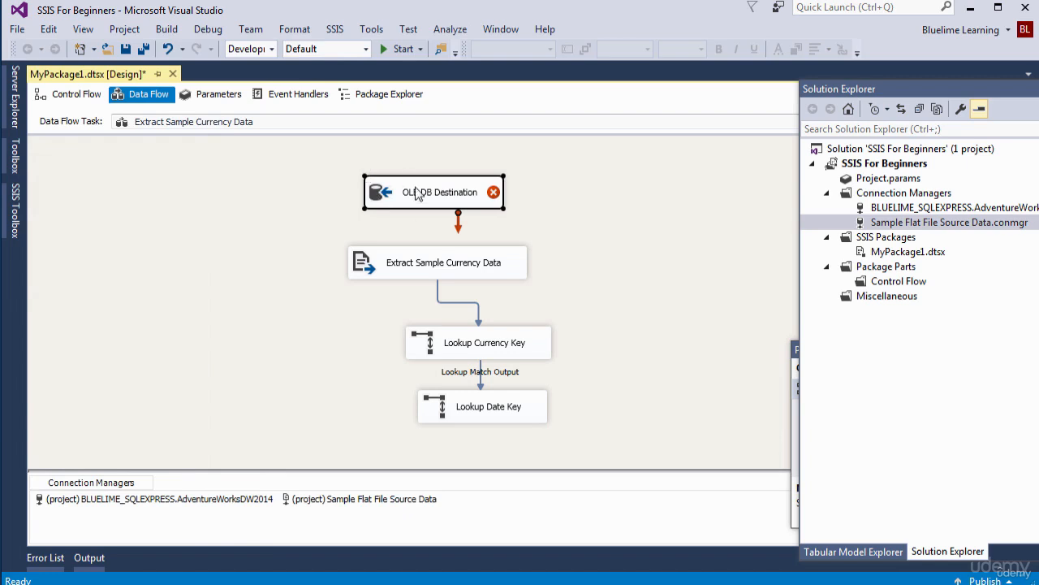
pyautogui.moveTo(406, 191); pyautogui.dragTo(465, 452)
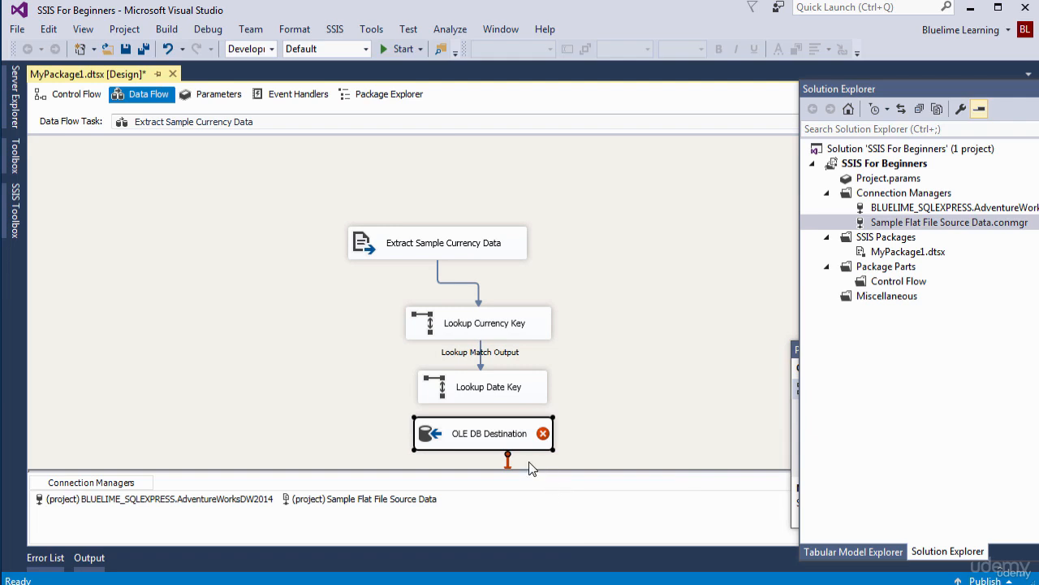
# - Connect Lookup Date Key to the OLE DB Destination using the Lookup Match Output and OLE DB Destination Input
pyautogui.click(498, 393)
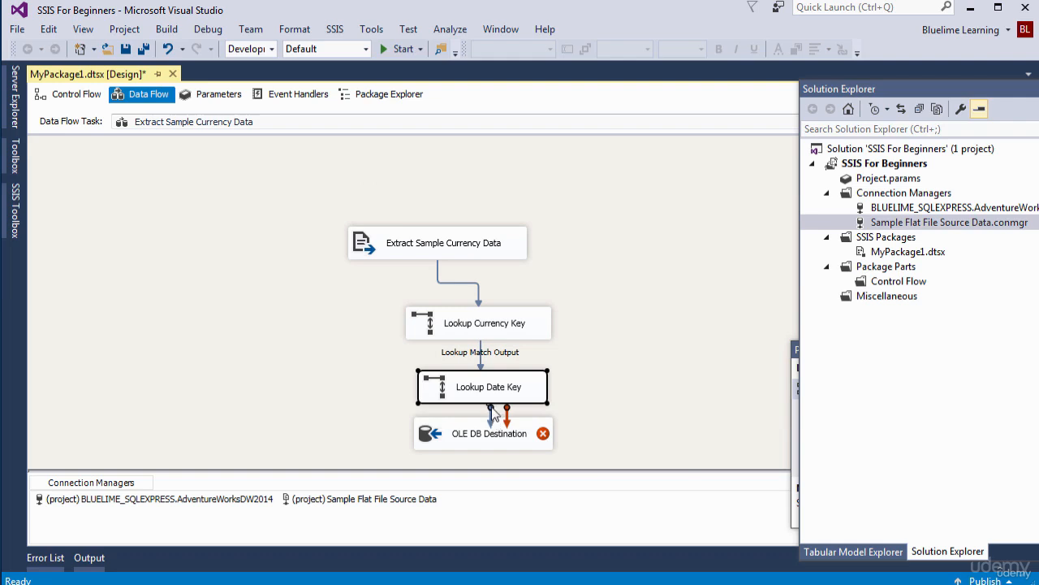
pyautogui.scroll(-1, 494, 426)
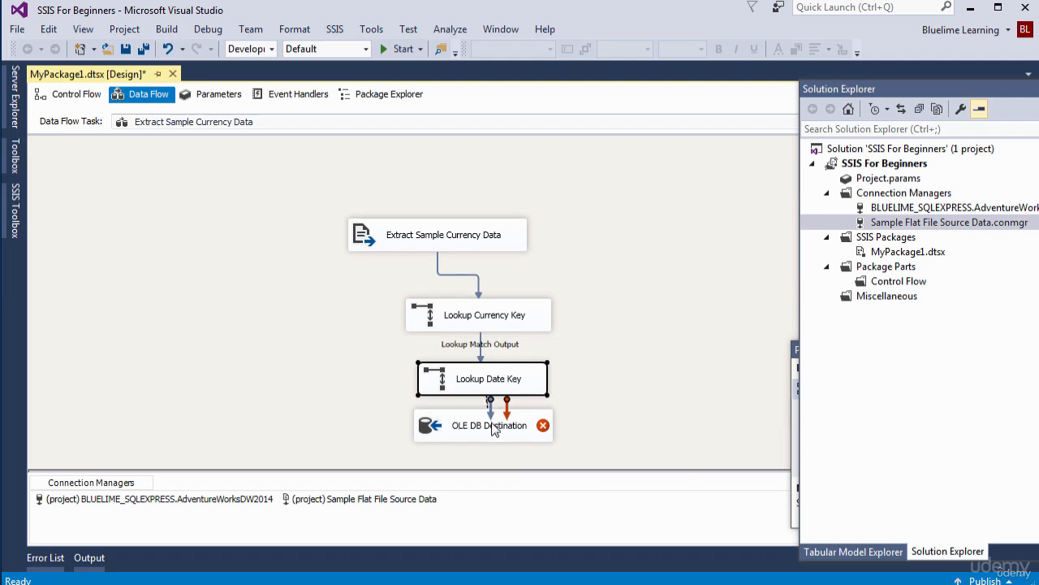
pyautogui.moveTo(494, 428); pyautogui.dragTo(495, 427)
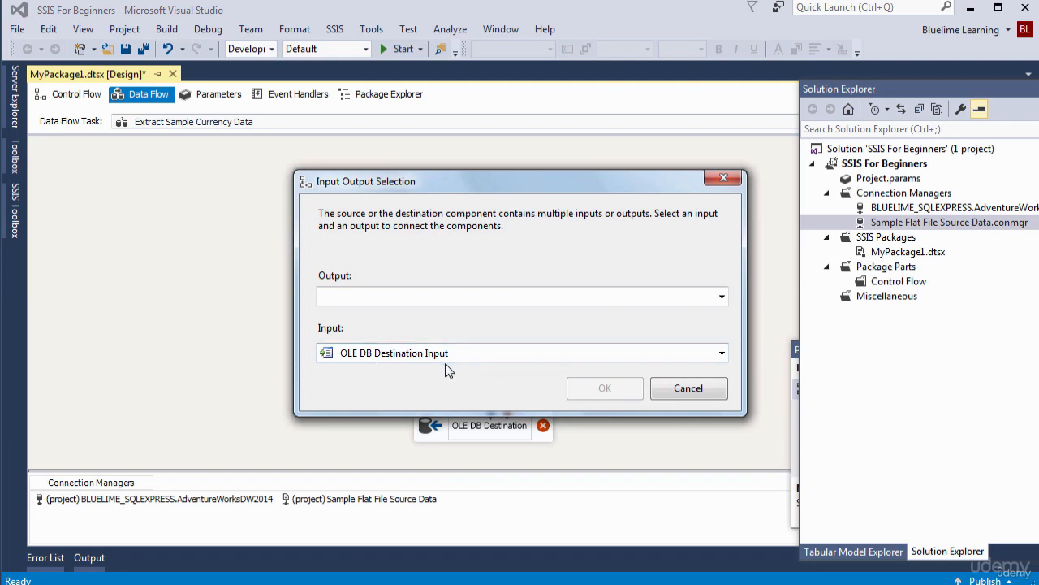
pyautogui.click(721, 297)
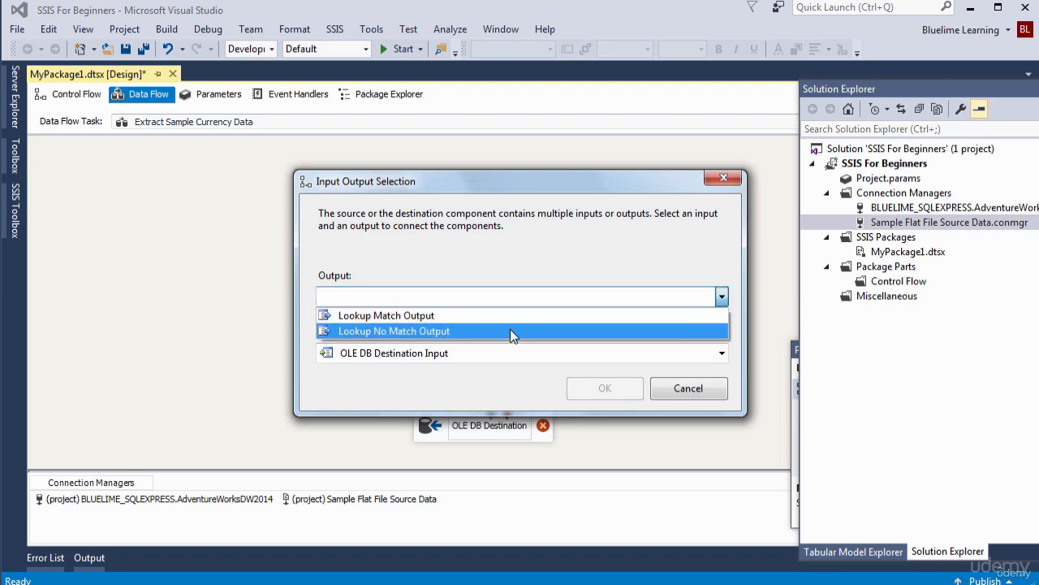
pyautogui.click(399, 317)
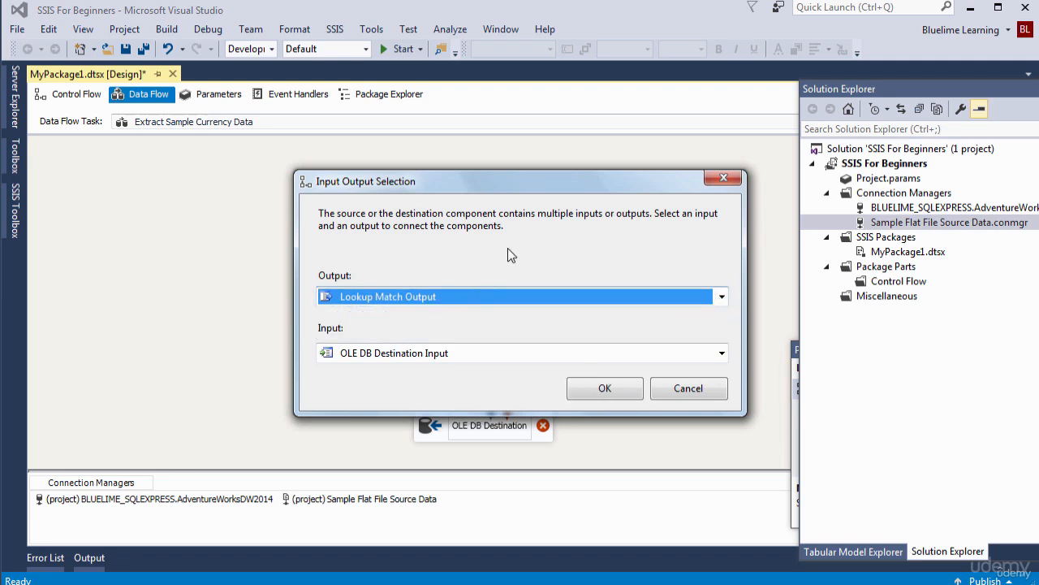
pyautogui.click(611, 388)
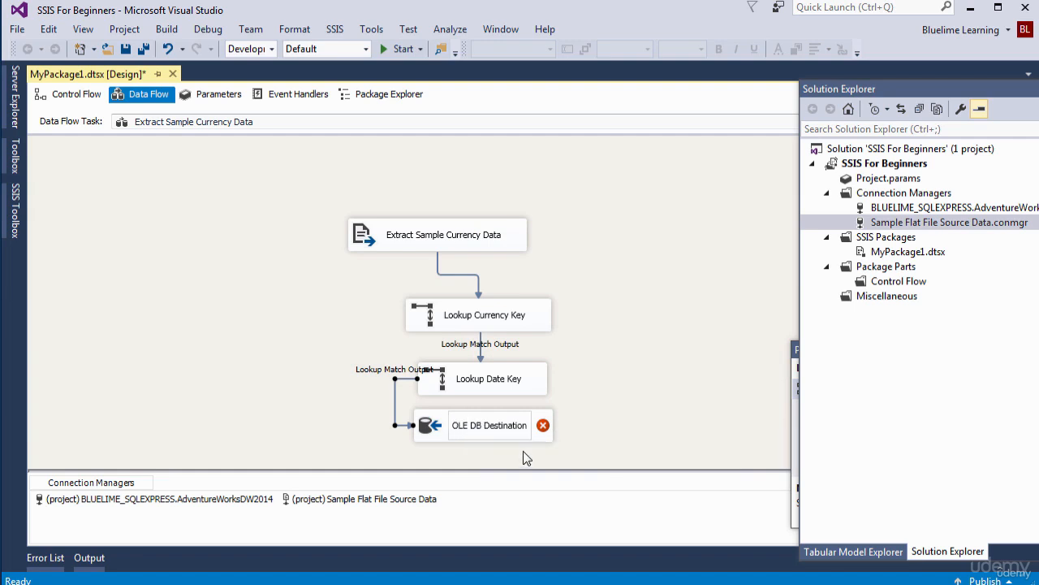
# - Rename the OLE DB Destination component as Sample OLE DB Destination
pyautogui.rightClick(482, 425)
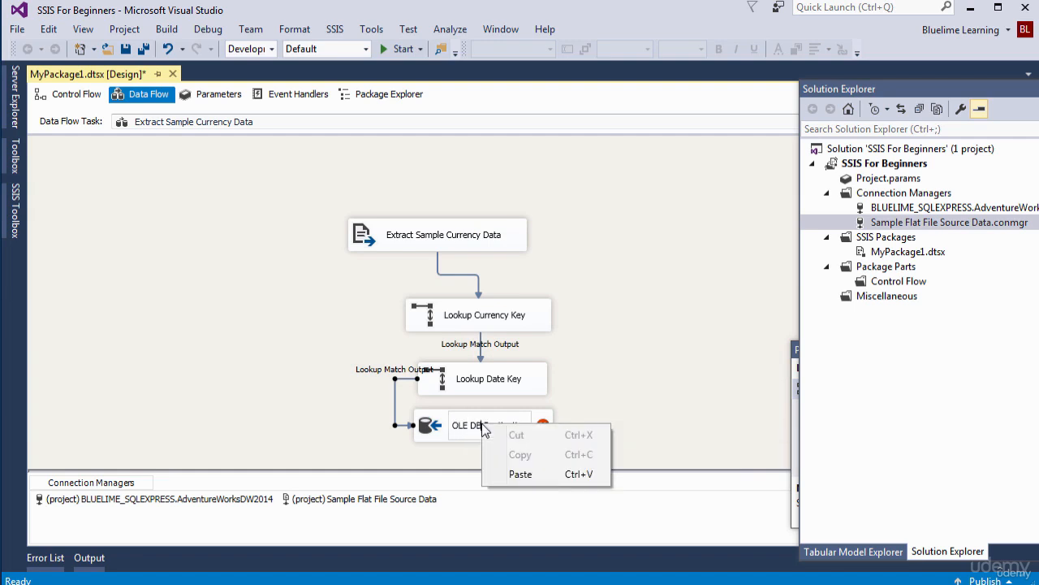
pyautogui.click(580, 372)
pyautogui.click(510, 429)
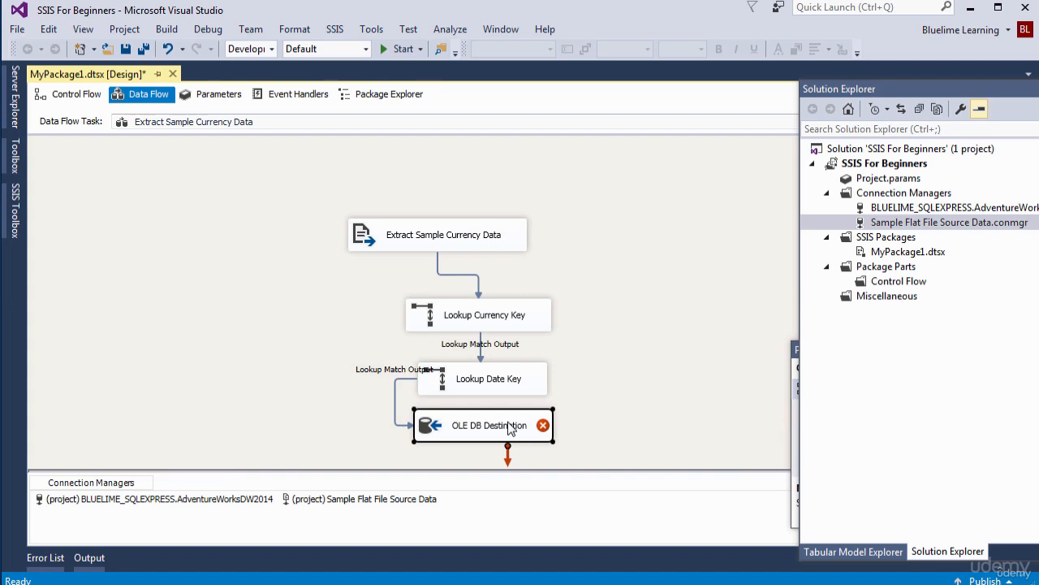
pyautogui.rightClick(510, 428)
pyautogui.click(555, 583)
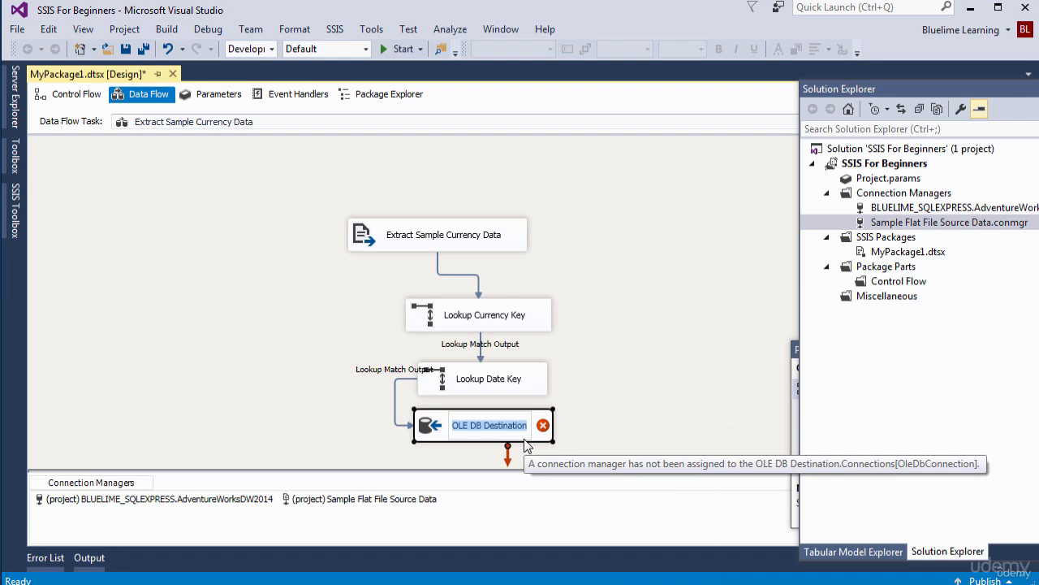
pyautogui.click(479, 430)
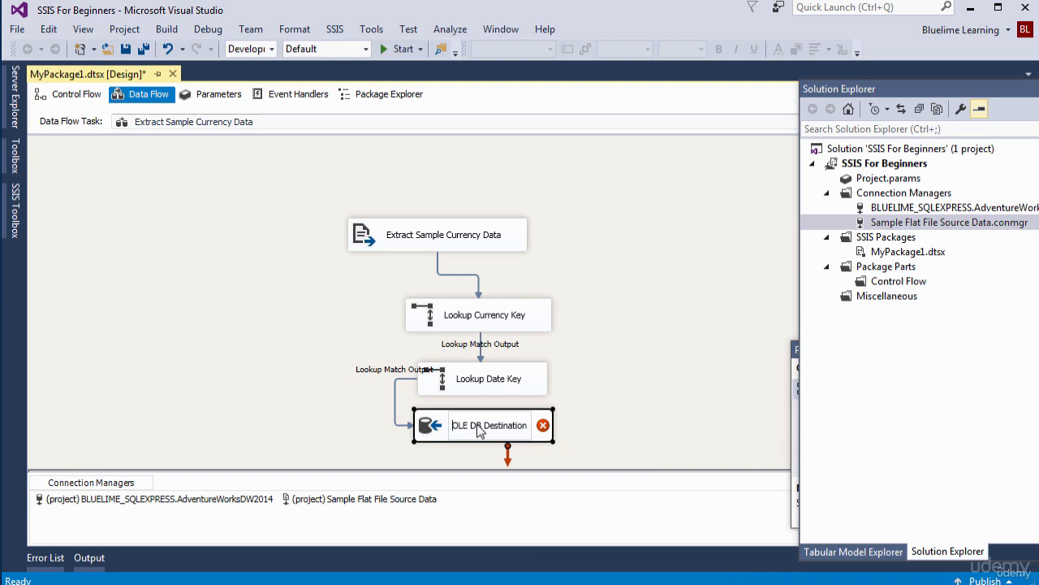
pyautogui.write('s')
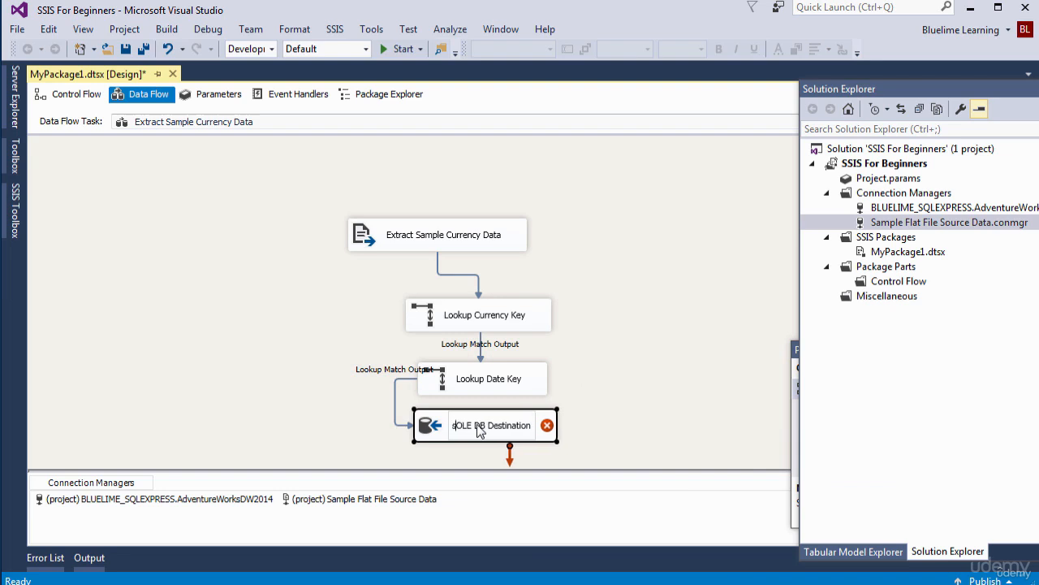
pyautogui.press('BackSpace')
pyautogui.write('Sample')
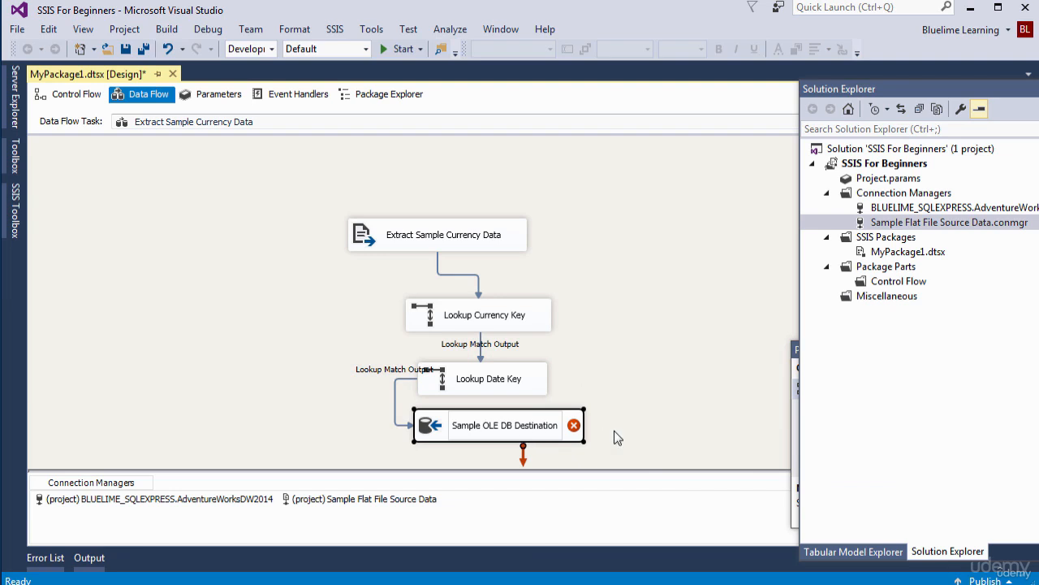
pyautogui.click(650, 432)
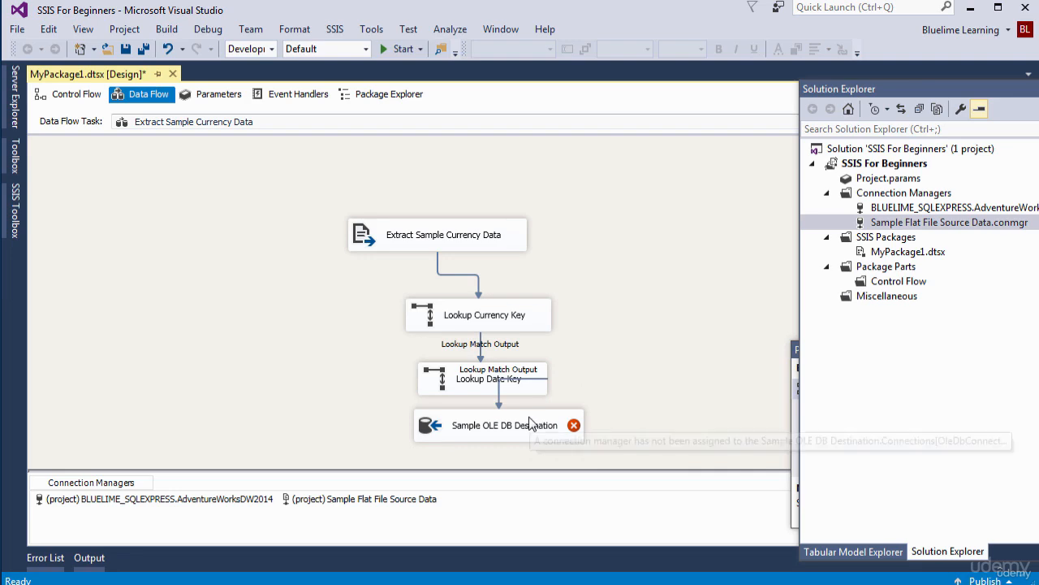
# - Open the editor of Sample OLE DB Destination and choose [dbo].[FactCurrencyRate] as its table
pyautogui.click(522, 436)
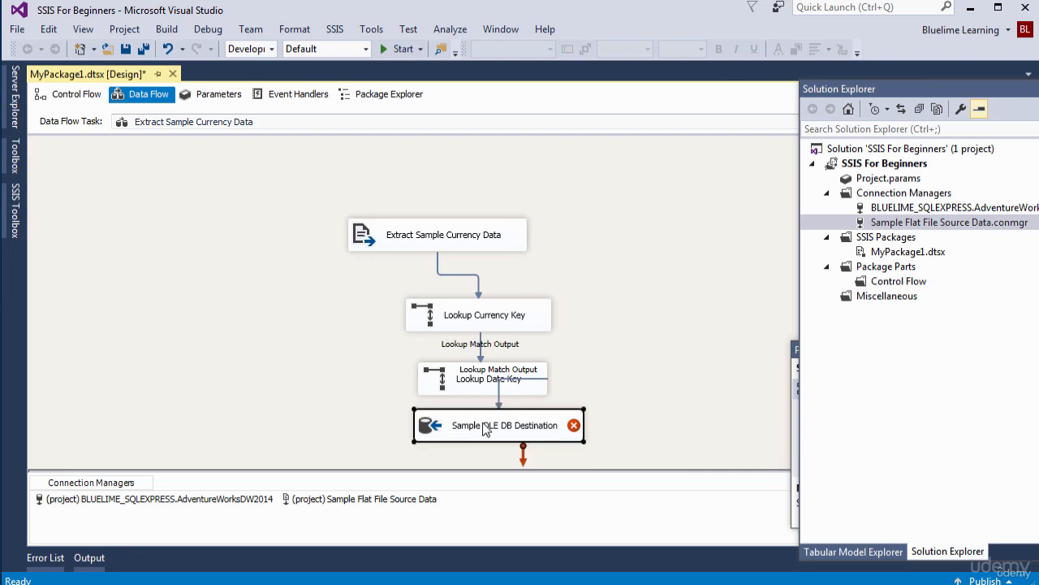
pyautogui.doubleClick(485, 429)
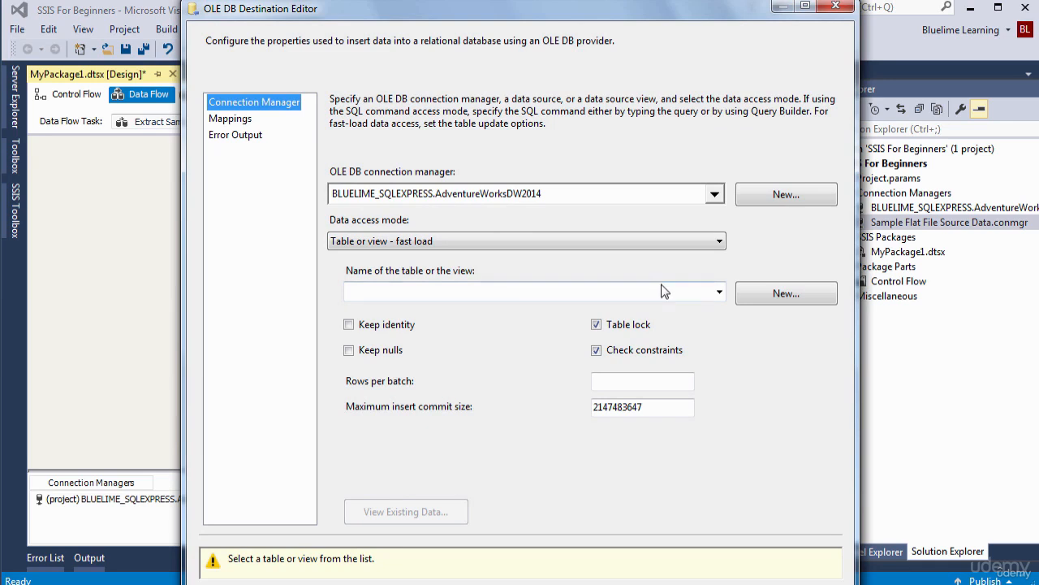
pyautogui.click(718, 292)
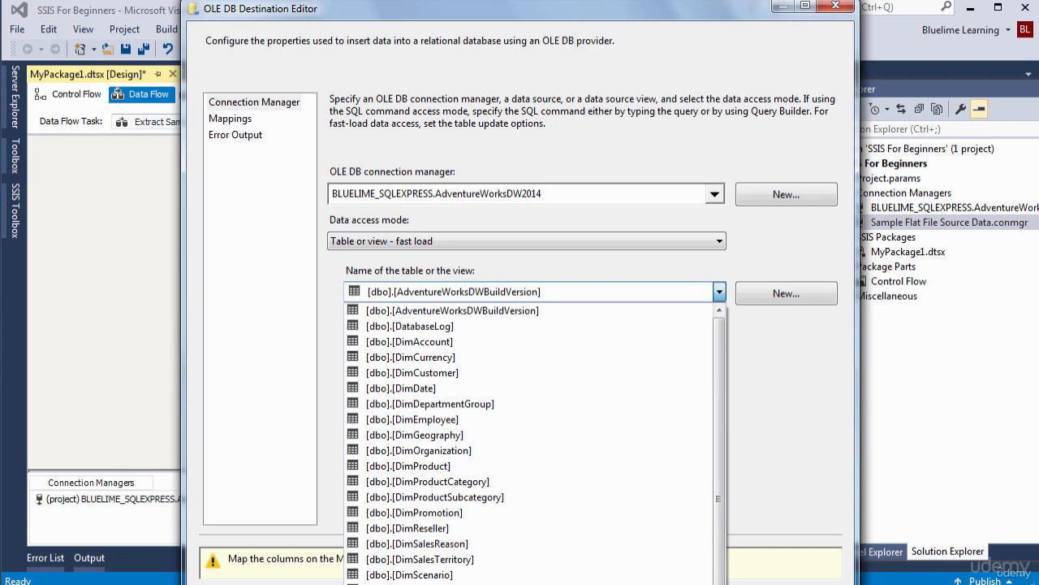
pyautogui.click(421, 584)
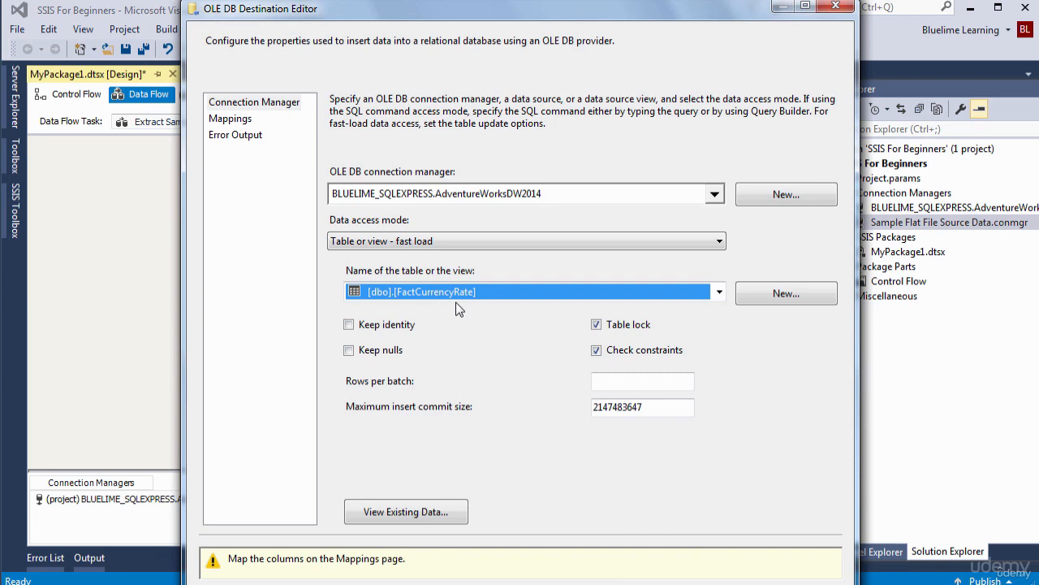
# - Try to create a new destination table named NewFactCurrencyRate from the generated CREATE TABLE statement
pyautogui.click(782, 295)
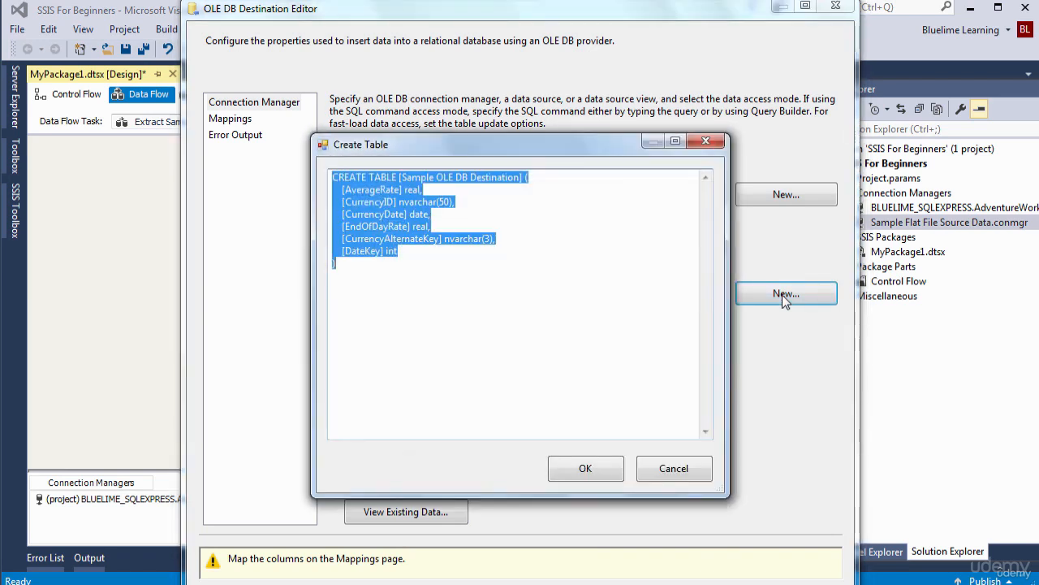
pyautogui.click(533, 199)
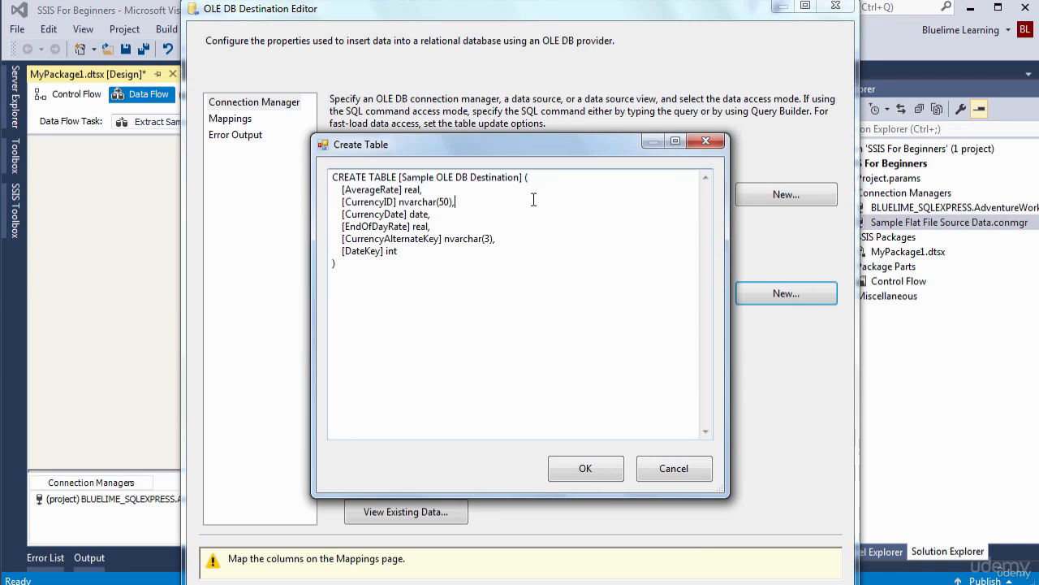
pyautogui.click(403, 177)
pyautogui.press('Delete')
pyautogui.press('Delete')
pyautogui.press('Delete')
pyautogui.press('Delete')
pyautogui.press('Delete')
pyautogui.press('Delete')
pyautogui.press('Delete')
pyautogui.press('Delete')
pyautogui.press('Delete')
pyautogui.press('Delete')
pyautogui.press('Delete')
pyautogui.press('Delete')
pyautogui.press('Delete')
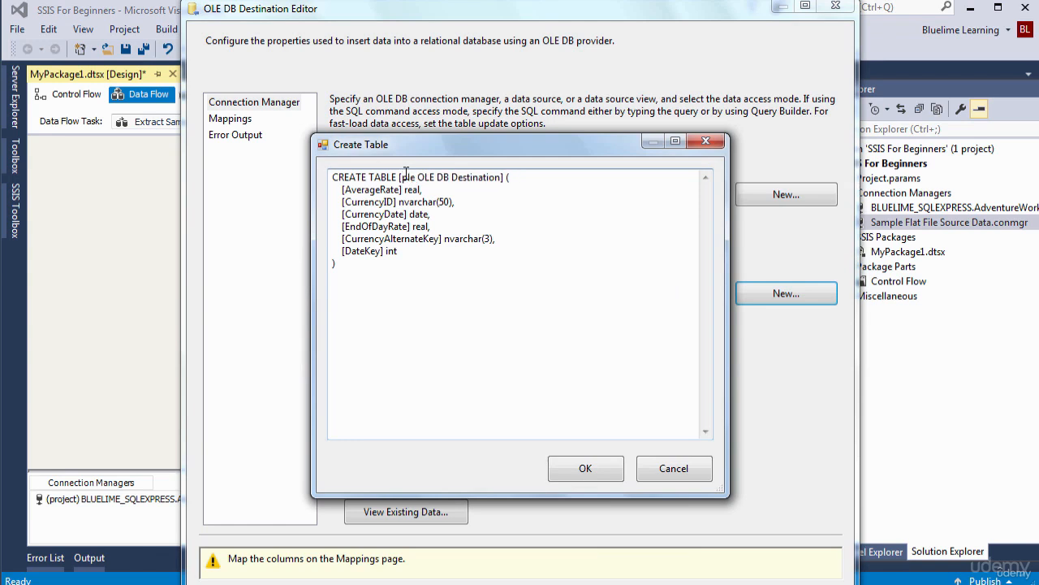
pyautogui.press('Delete')
pyautogui.press('Delete')
pyautogui.press('Delete')
pyautogui.press('Delete')
pyautogui.press('Delete')
pyautogui.press('Delete')
pyautogui.press('Delete')
pyautogui.press('Delete')
pyautogui.press('Delete')
pyautogui.press('Delete')
pyautogui.press('Delete')
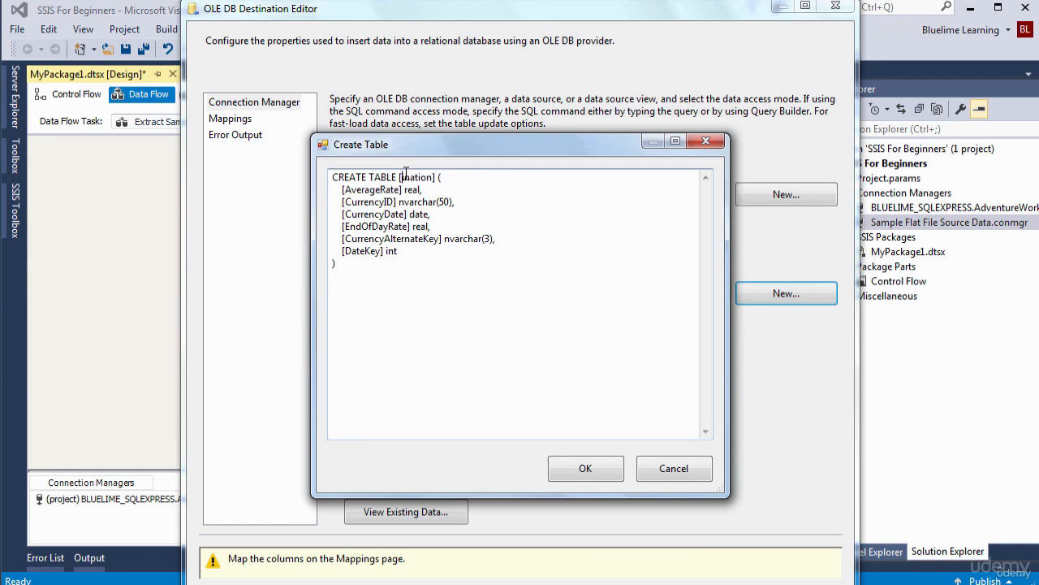
pyautogui.press('Delete')
pyautogui.write('ewFactCurrencyRate')
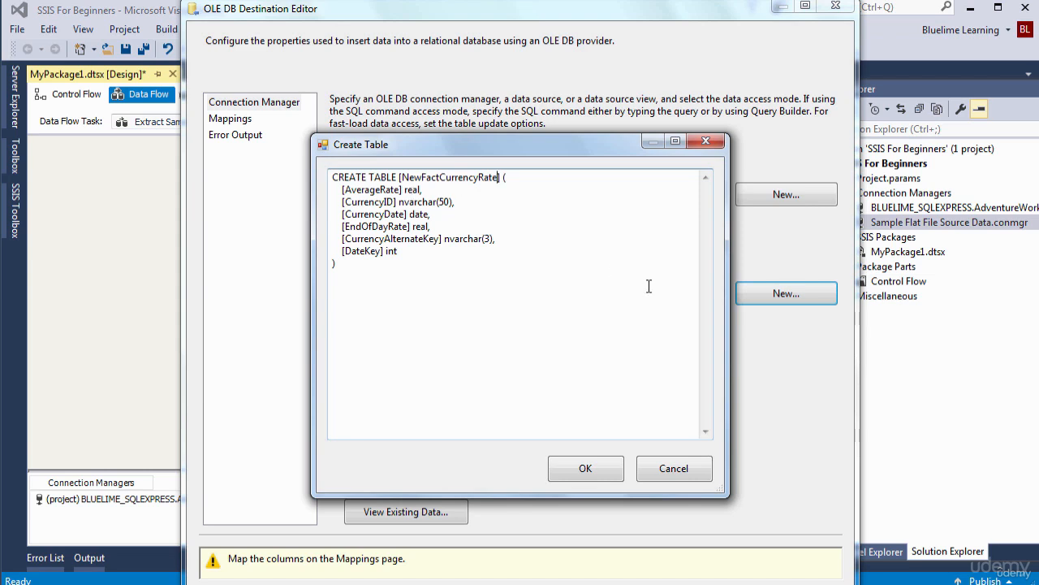
pyautogui.click(591, 475)
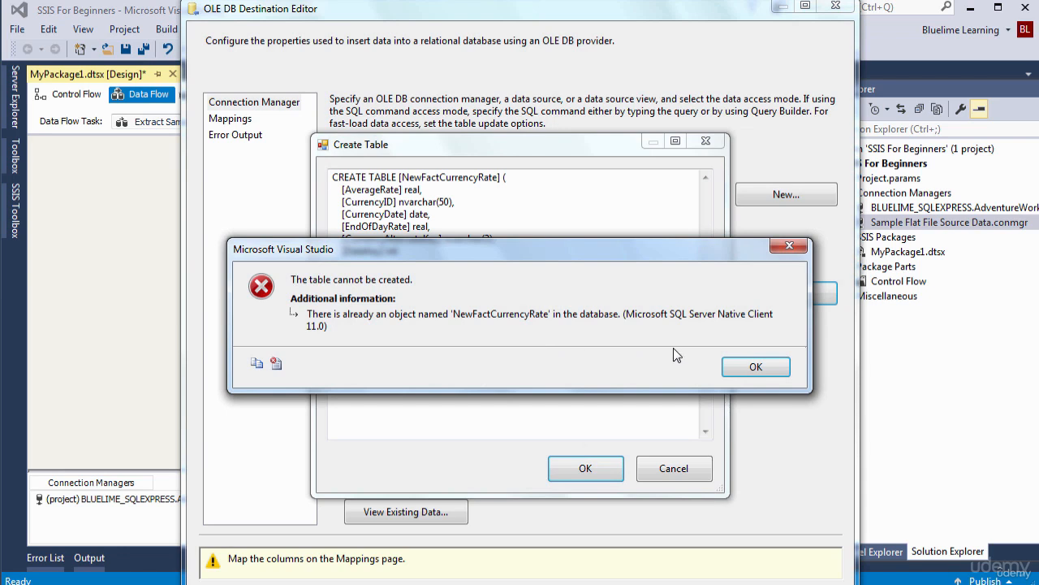
pyautogui.press('Return')
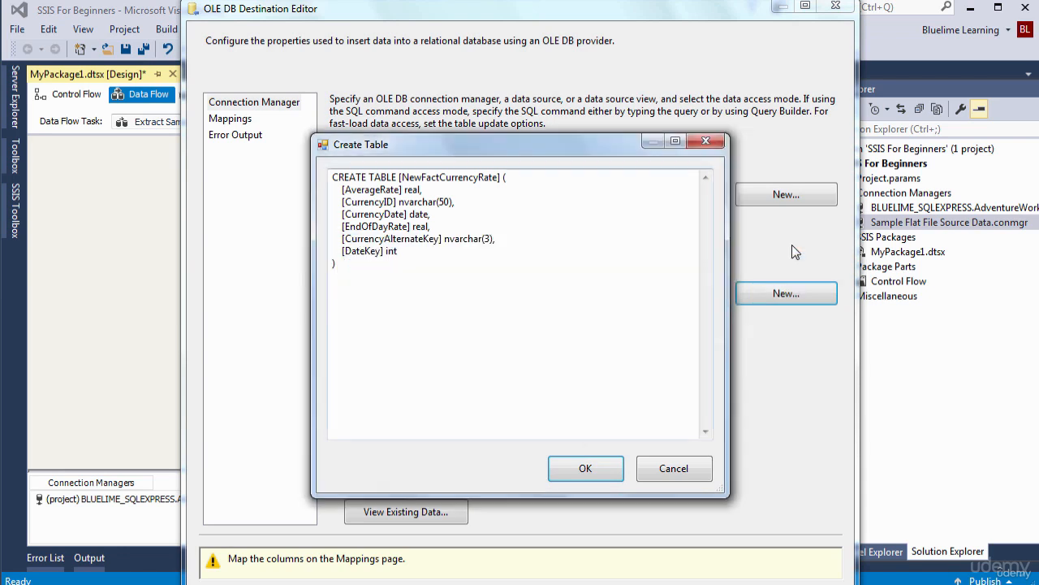
pyautogui.click(668, 467)
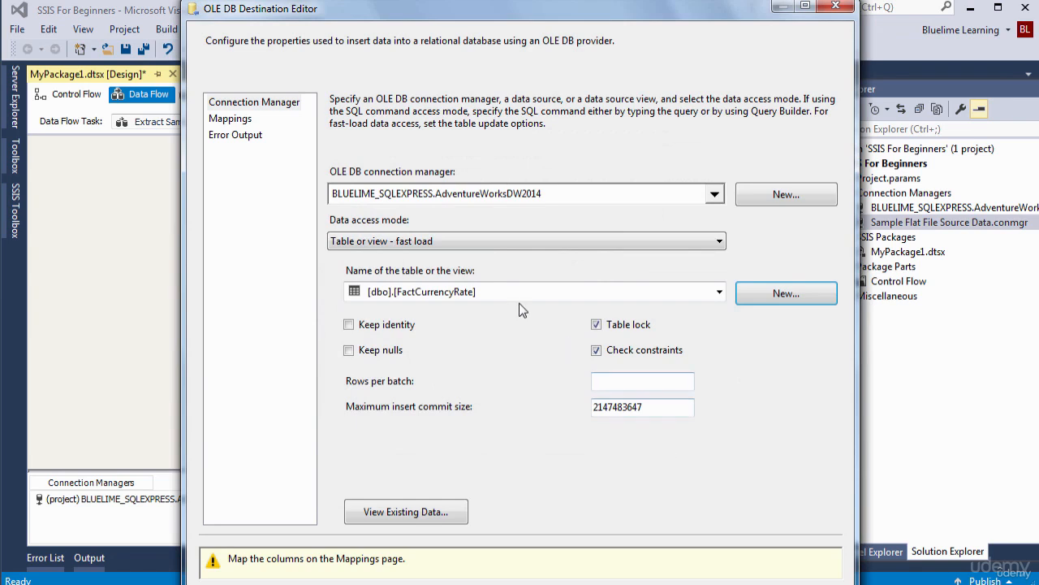
# - Create the destination table NewFactCurrencyRate2 with the generated columns, and review and accept its column mappings
pyautogui.click(718, 293)
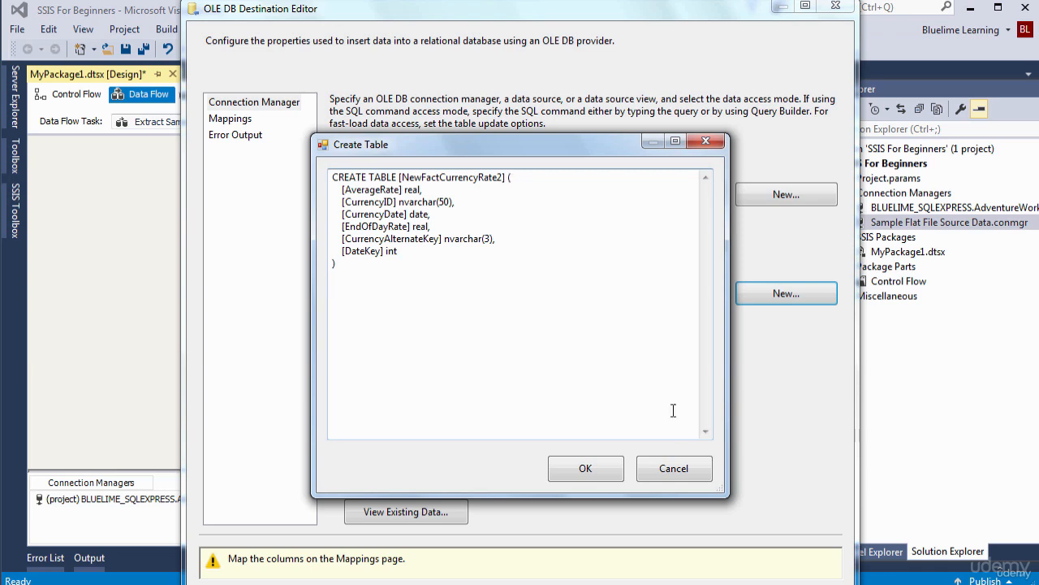
pyautogui.click(596, 471)
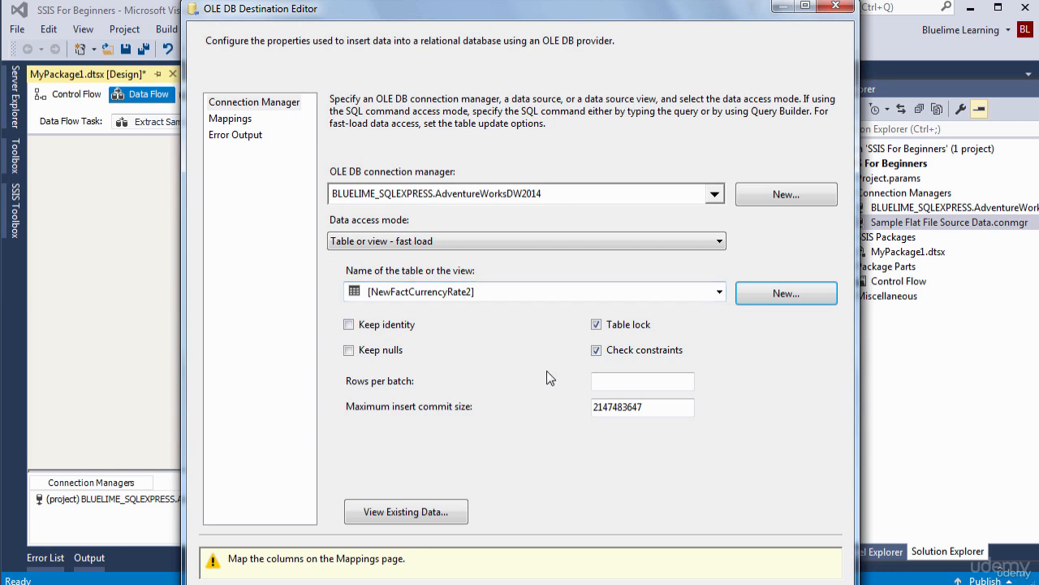
pyautogui.click(235, 118)
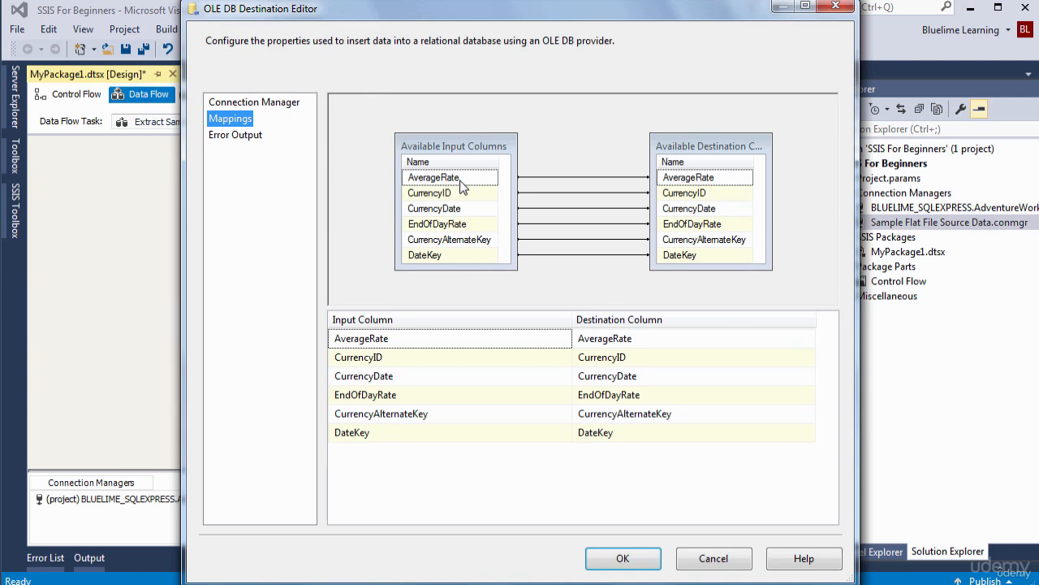
pyautogui.moveTo(461, 185)
pyautogui.moveTo(627, 342)
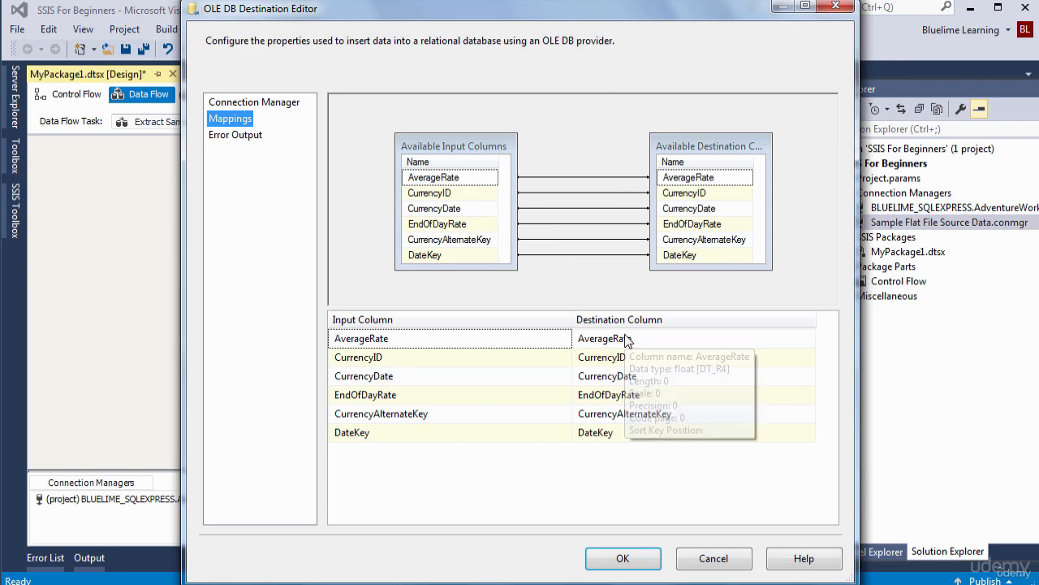
pyautogui.click(625, 561)
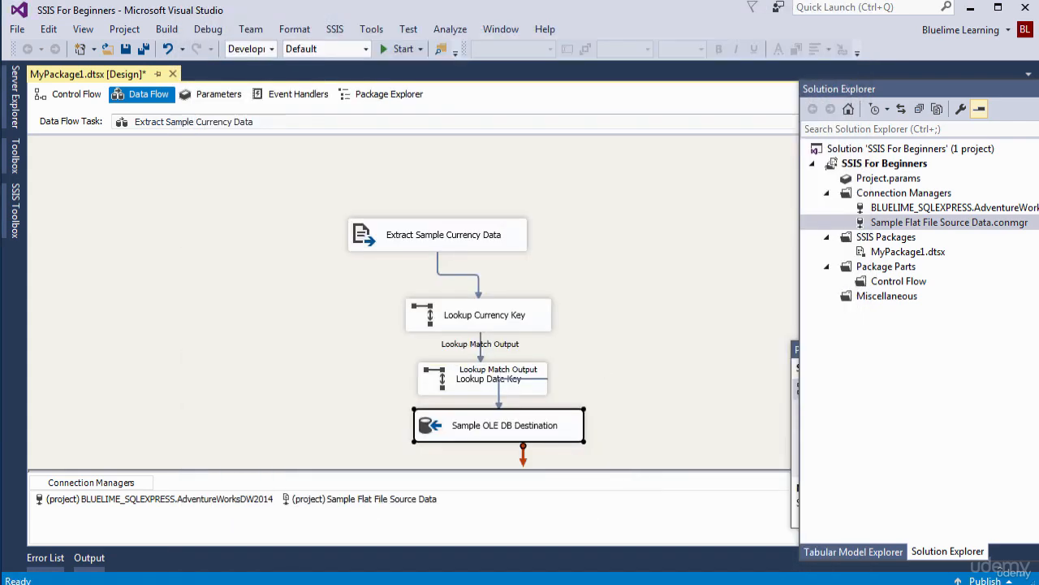
# - Open the properties of Sample OLE DB Destination and locate its Description property
pyautogui.rightClick(524, 428)
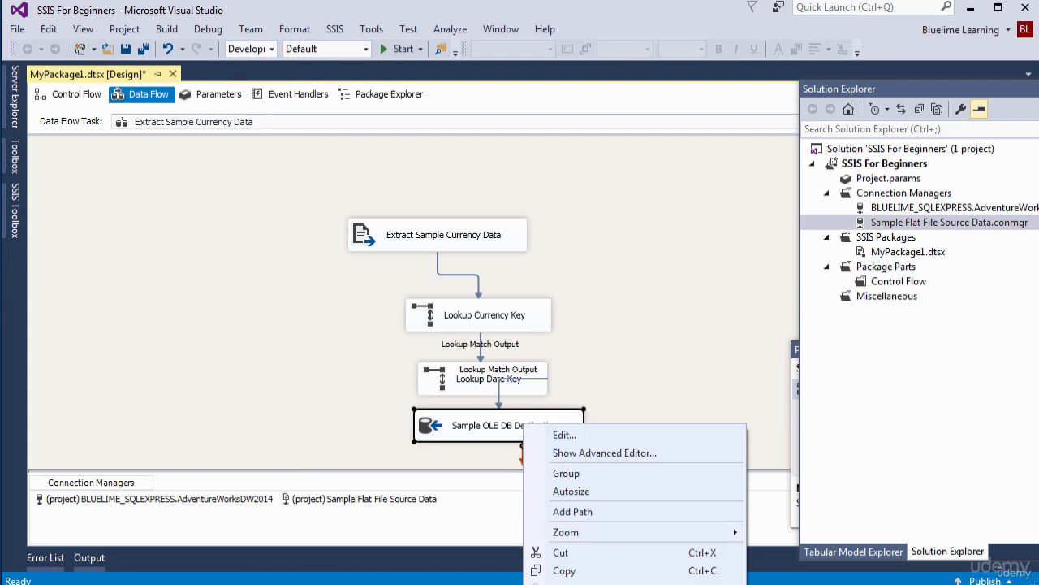
pyautogui.click(575, 583)
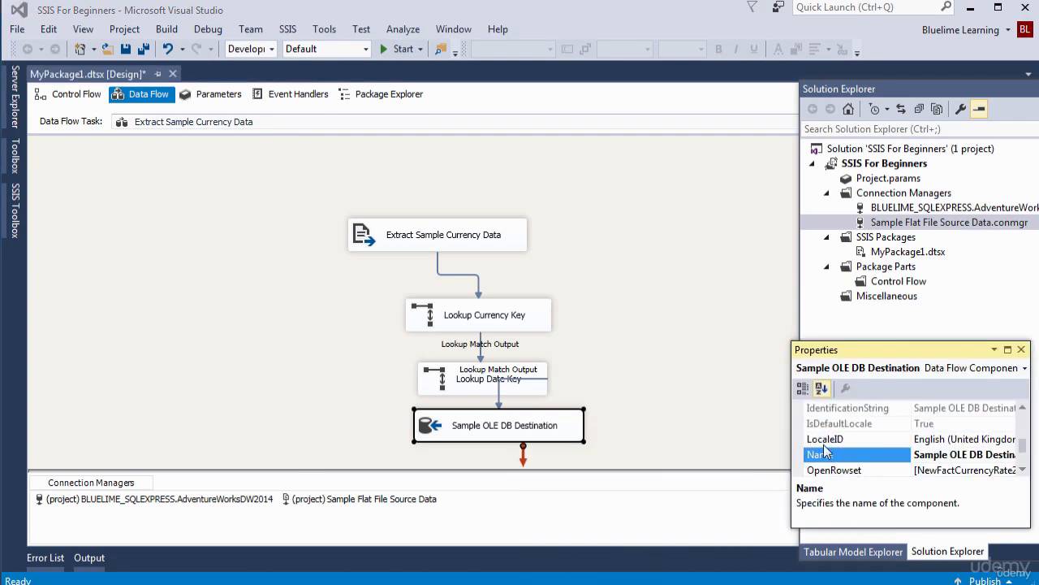
pyautogui.press('Up')
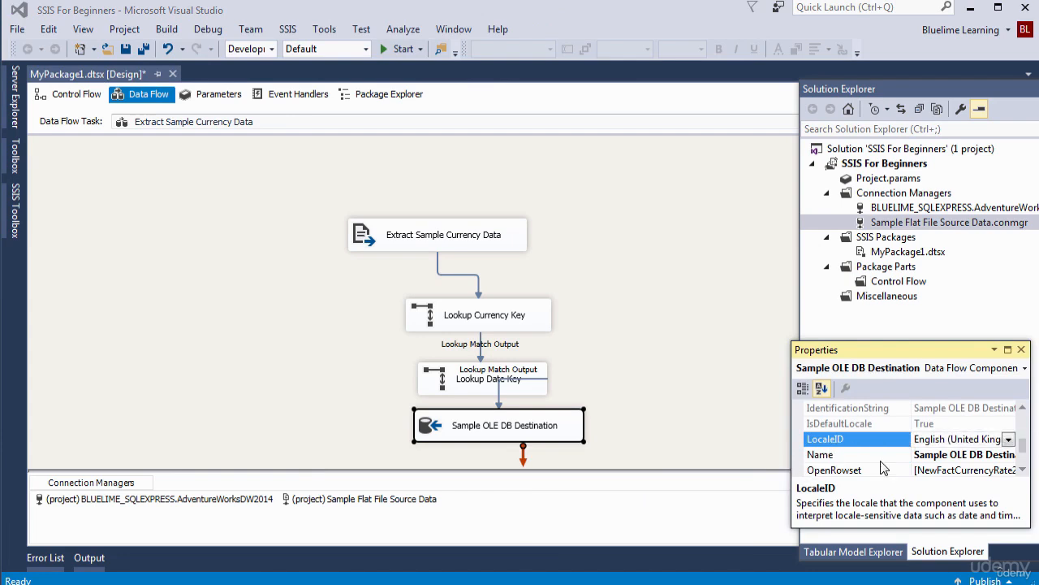
pyautogui.click(1024, 443)
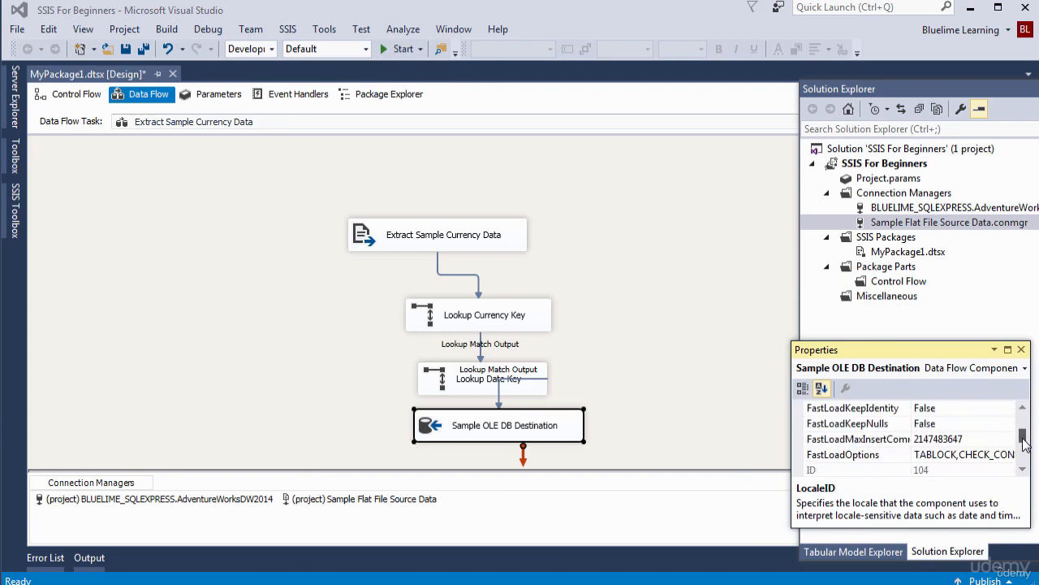
pyautogui.scroll(1, 1024, 442)
pyautogui.scroll(2, 1024, 438)
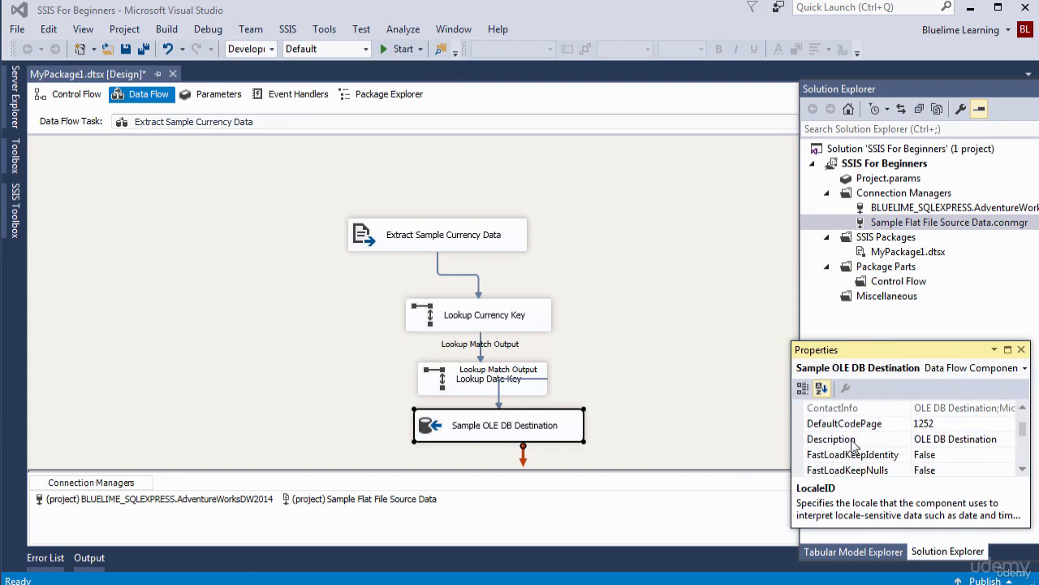